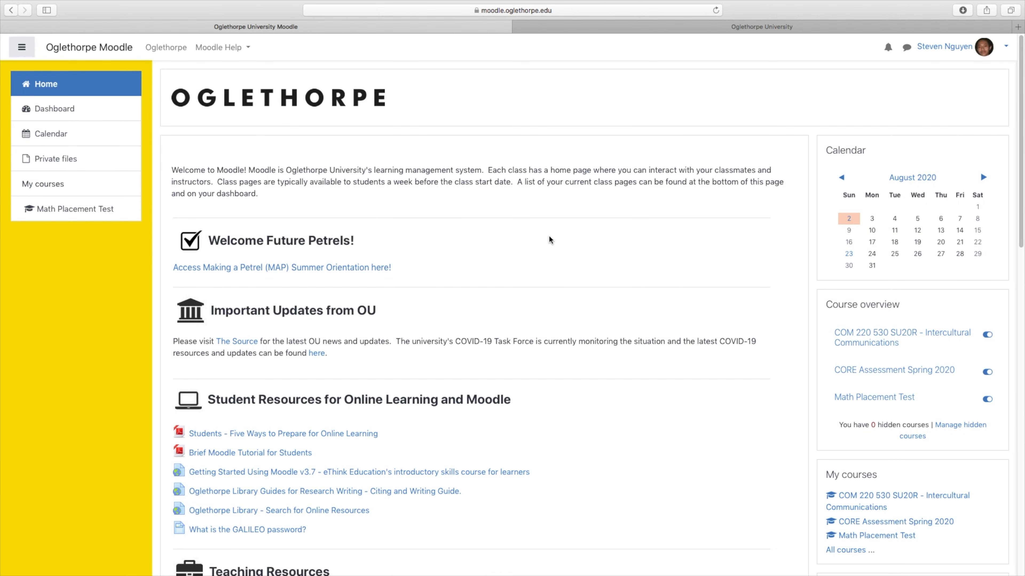
# Step: Open the account's own profile page and start editing the profile
pyautogui.scroll(-5, 524, 238)
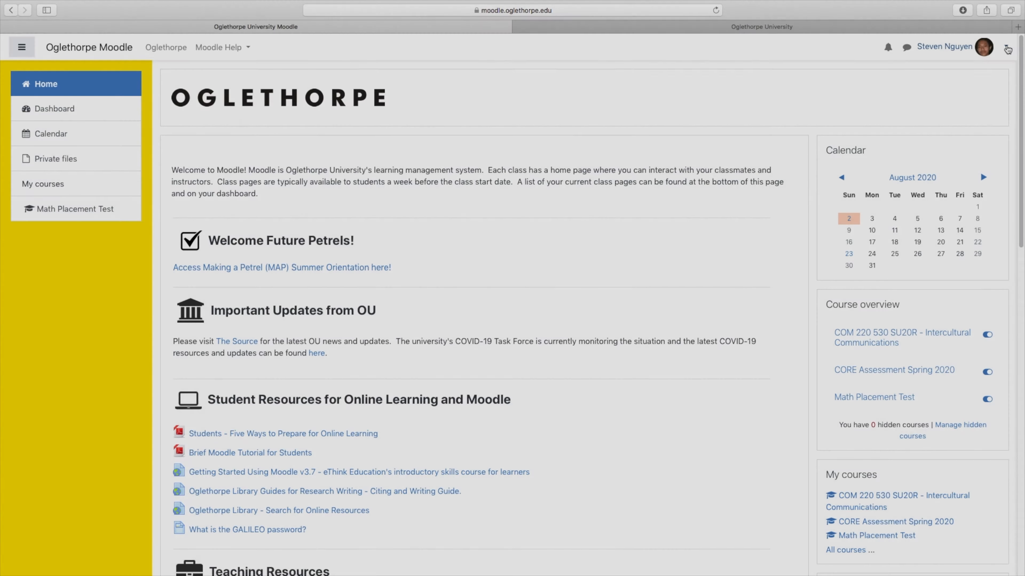
pyautogui.click(1006, 48)
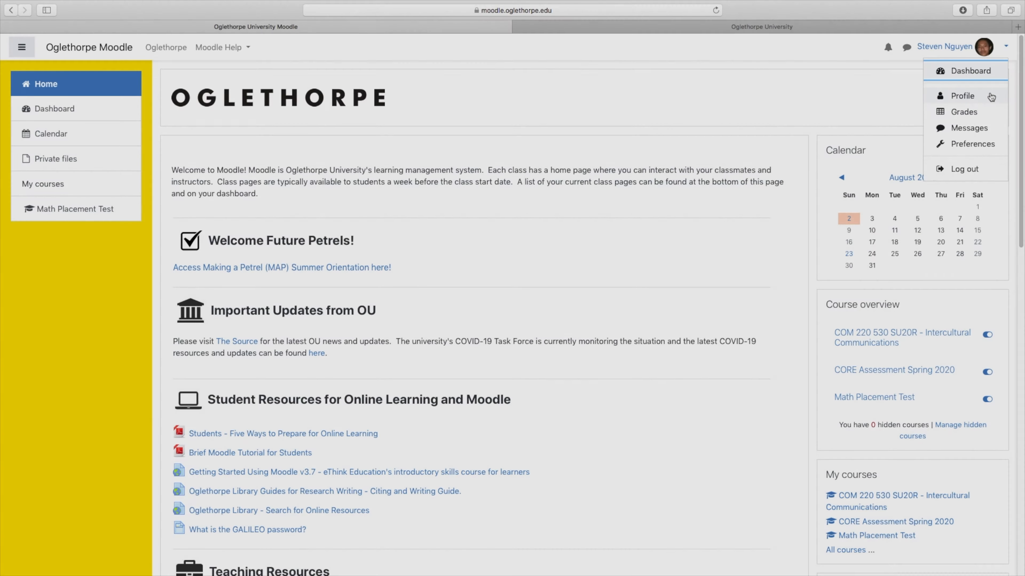
pyautogui.click(991, 95)
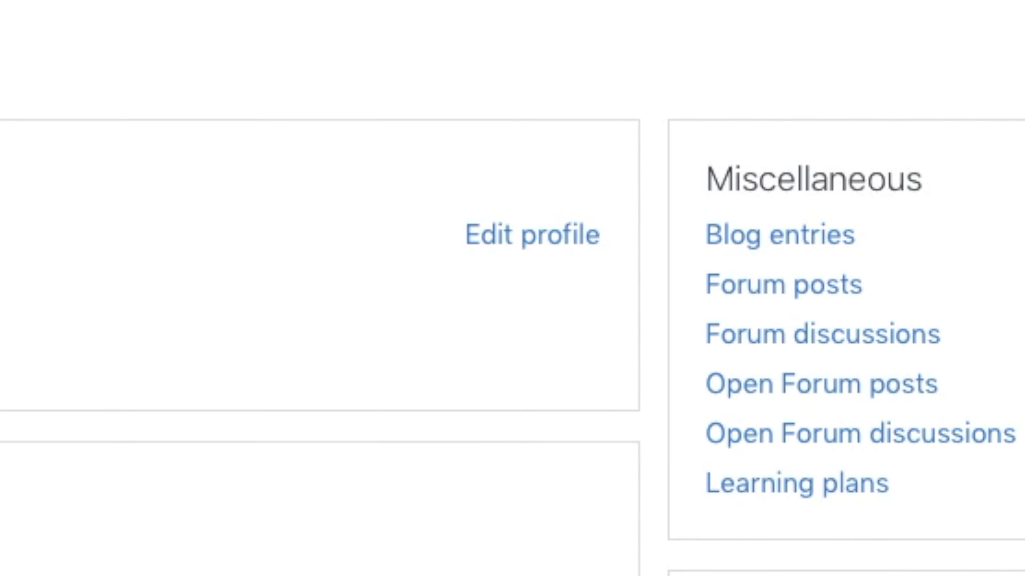
pyautogui.click(511, 238)
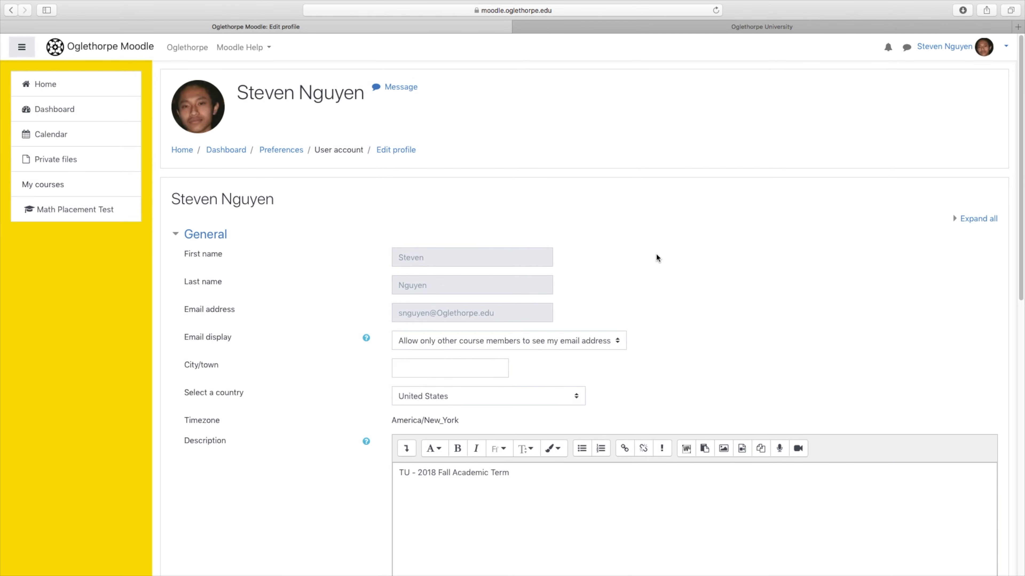
# Step: Upload the portrait JPG from the Downloads folder as the profile's new user picture
pyautogui.scroll(-10, 656, 254)
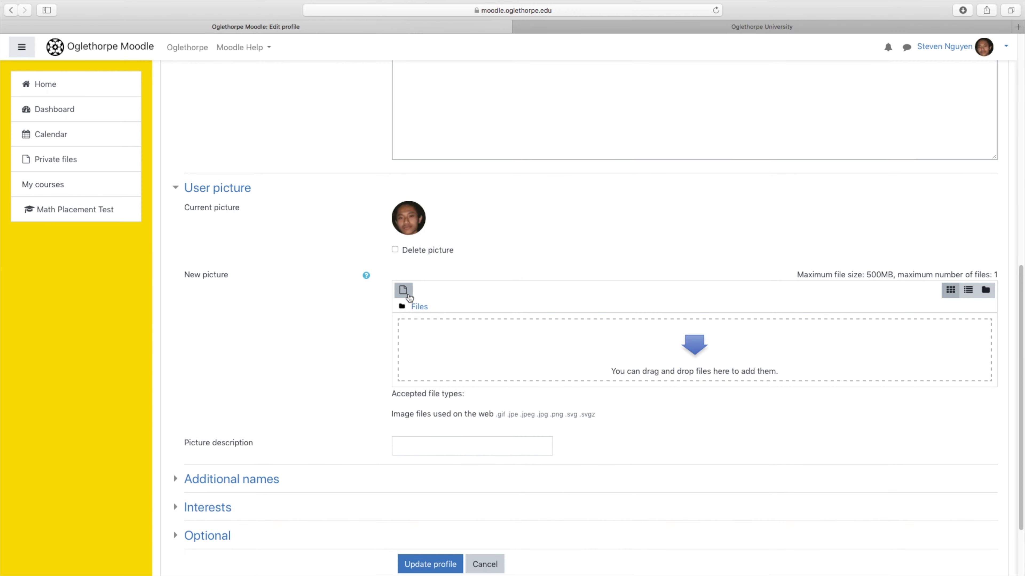
pyautogui.click(407, 294)
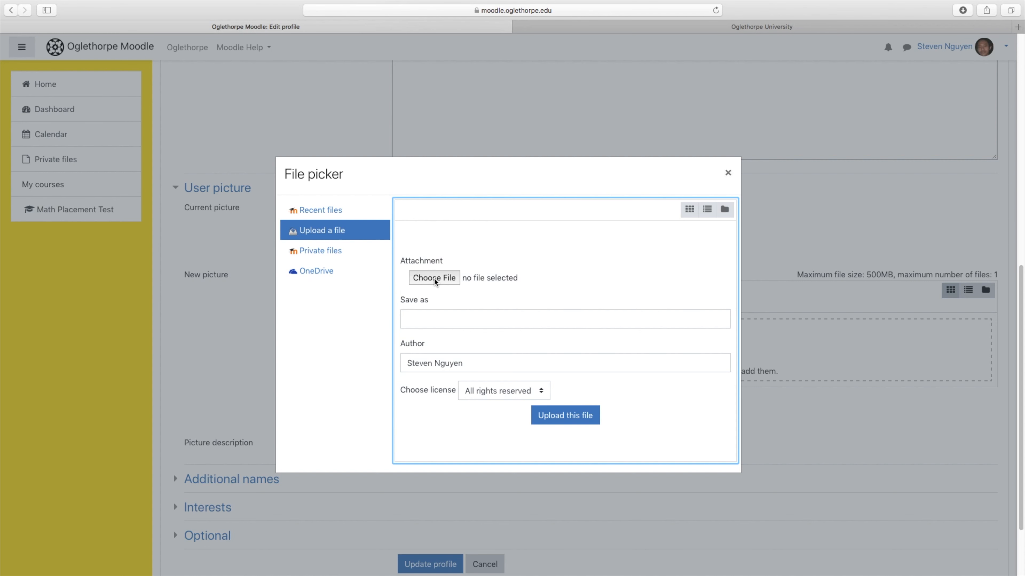
pyautogui.click(408, 269)
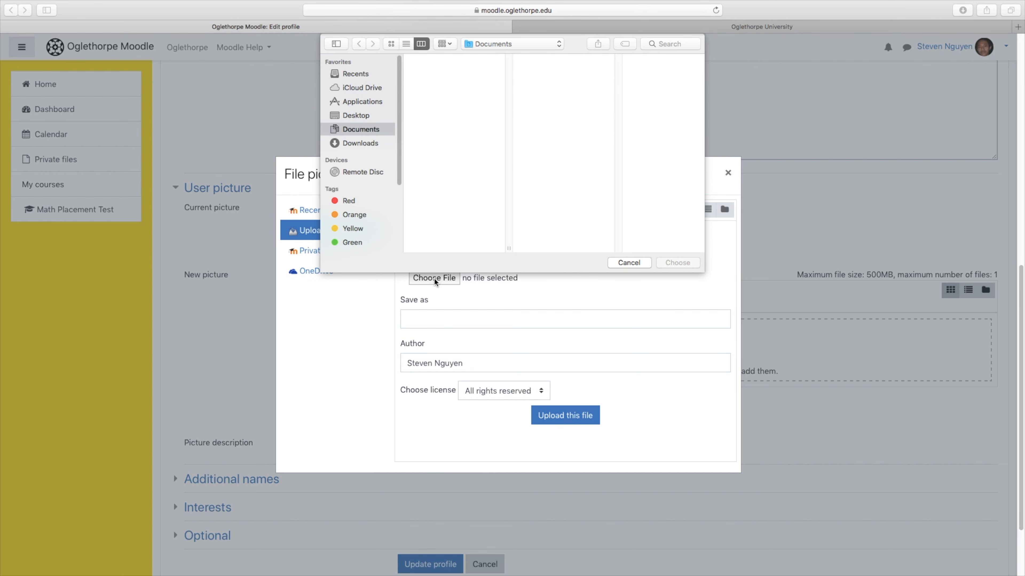
pyautogui.click(374, 144)
pyautogui.click(461, 58)
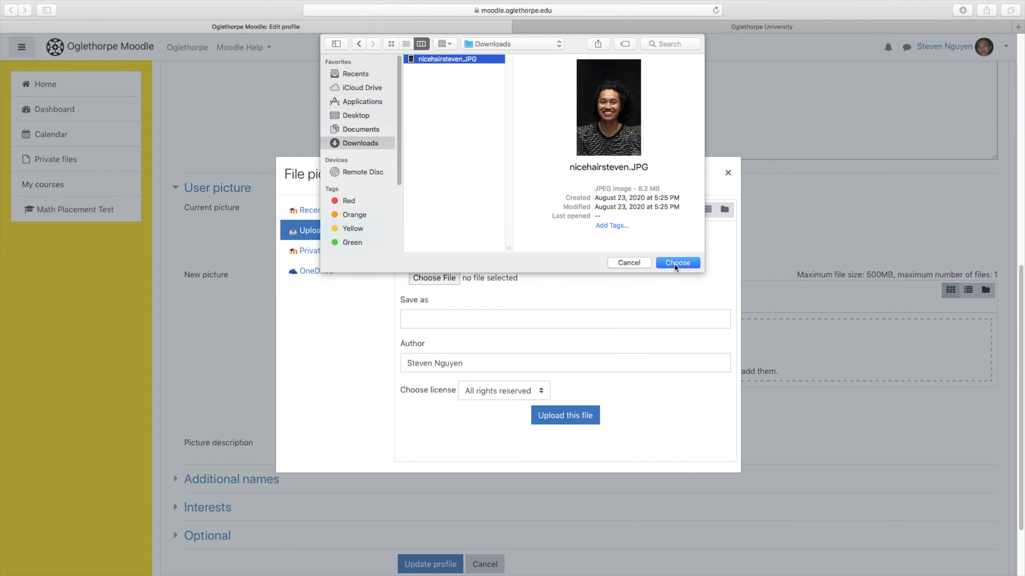
pyautogui.click(674, 263)
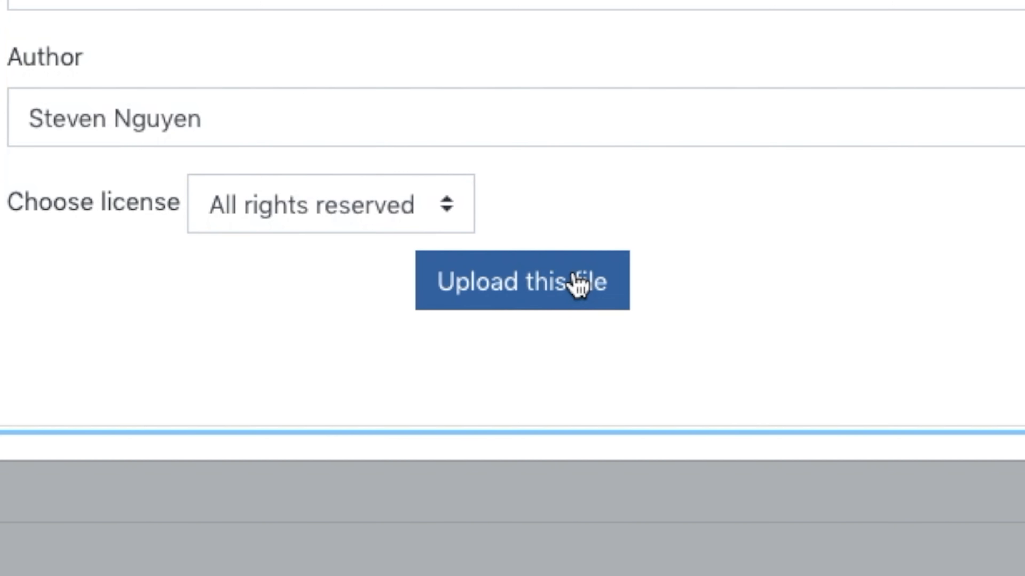
pyautogui.click(579, 283)
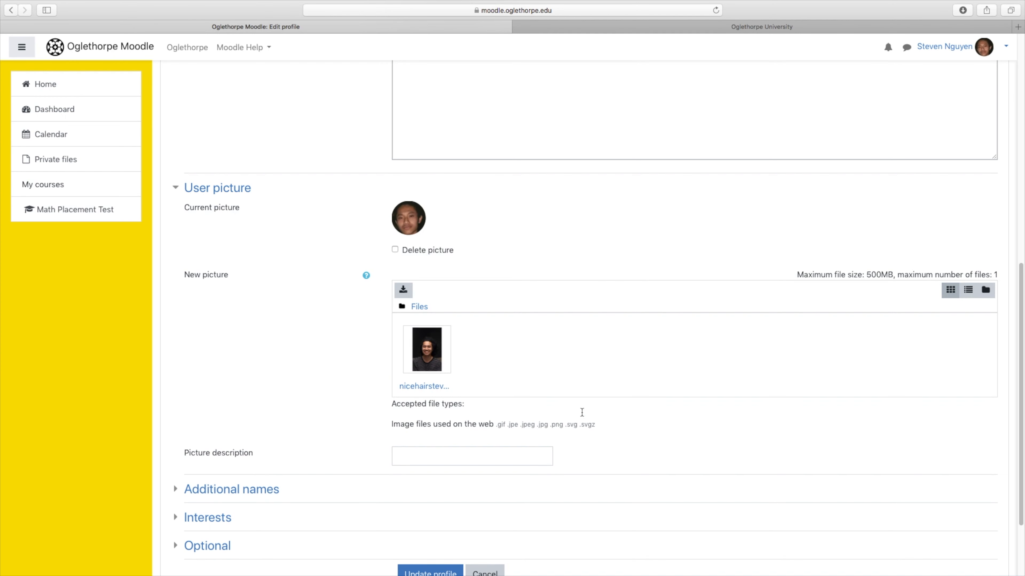
# Step: Expand the Additional names section, go through its optional name fields without filling them, and update the profile
pyautogui.scroll(-3, 582, 412)
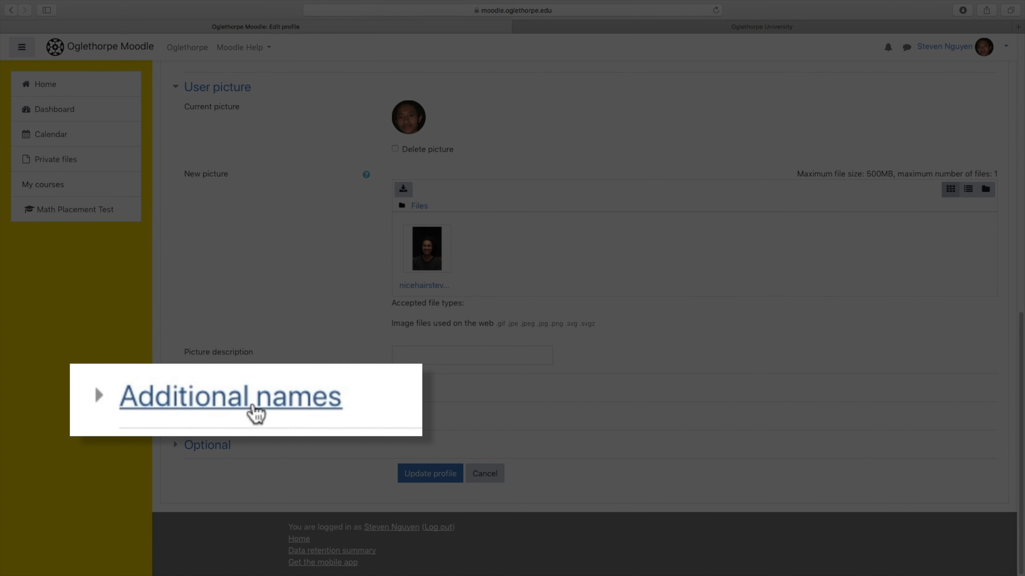
pyautogui.click(241, 391)
pyautogui.scroll(-2, 422, 319)
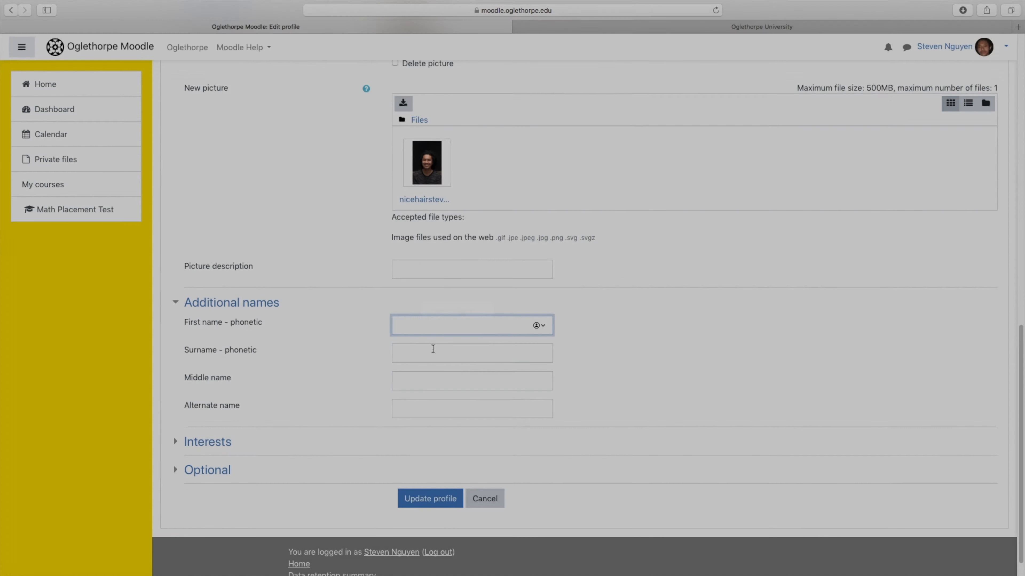
pyautogui.click(433, 349)
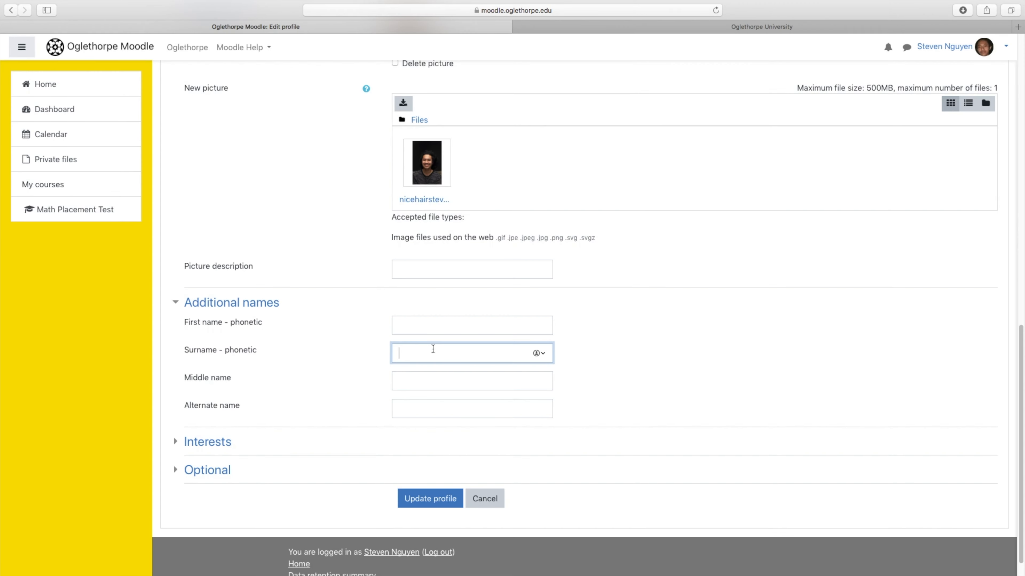
pyautogui.click(436, 379)
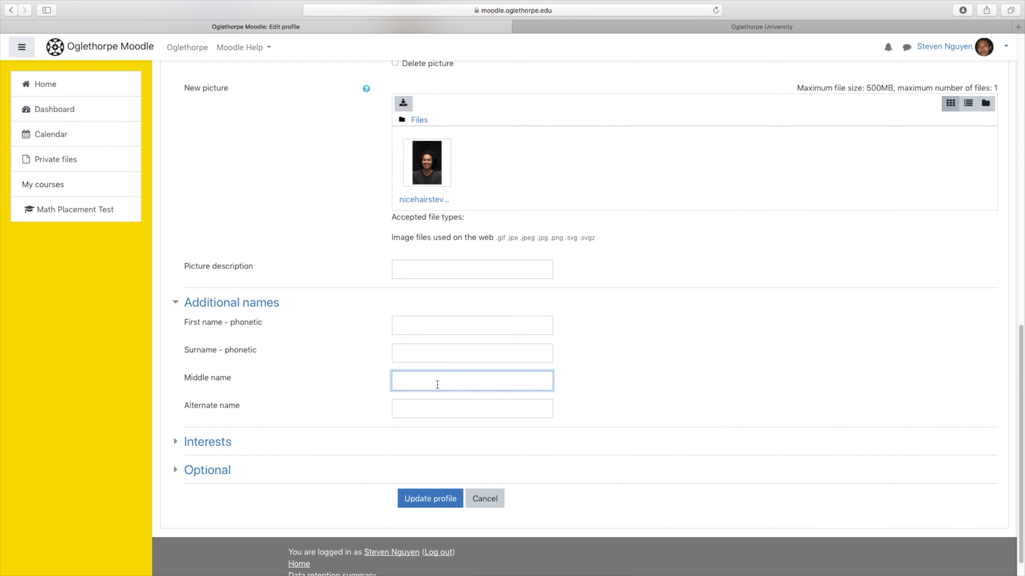
pyautogui.click(438, 406)
pyautogui.click(603, 324)
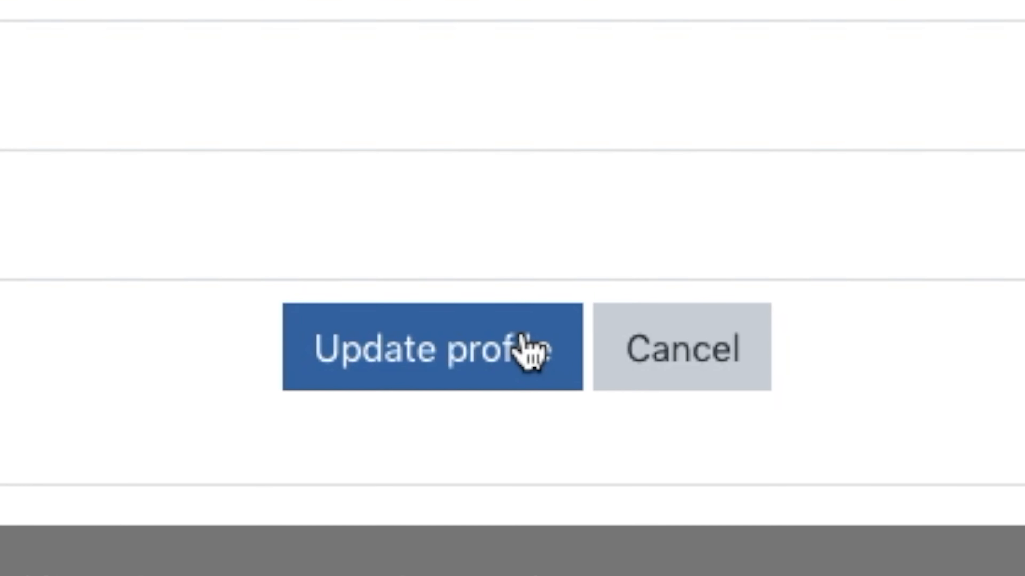
pyautogui.click(531, 351)
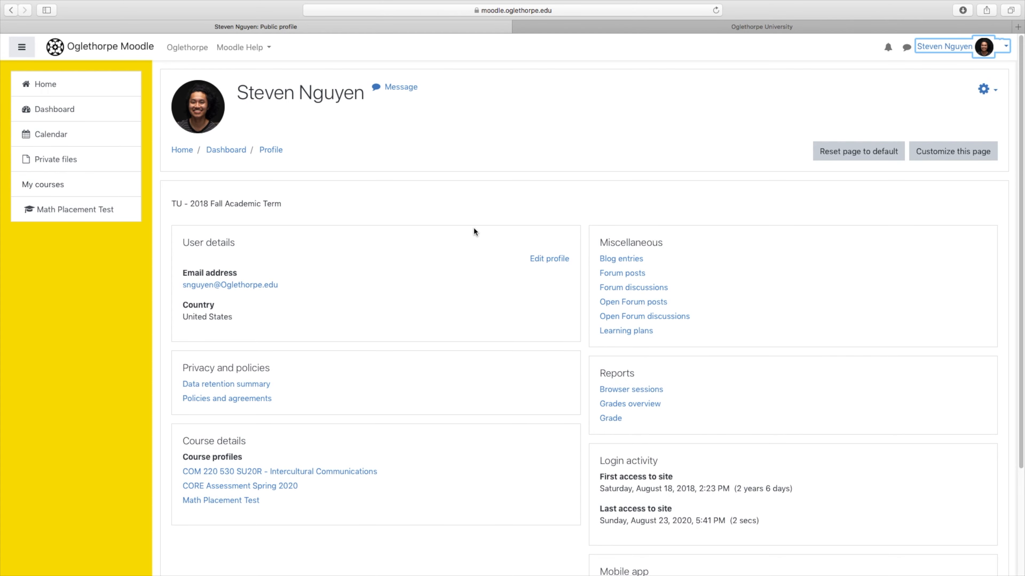
# Step: Open the message preferences and switch the email notification setting off and back on
pyautogui.click(1006, 46)
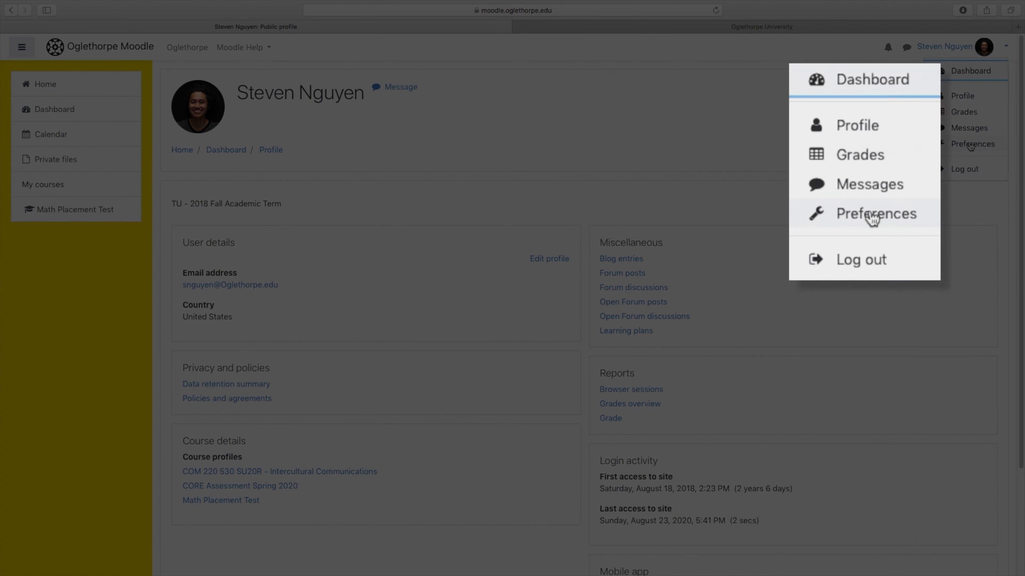
pyautogui.click(971, 144)
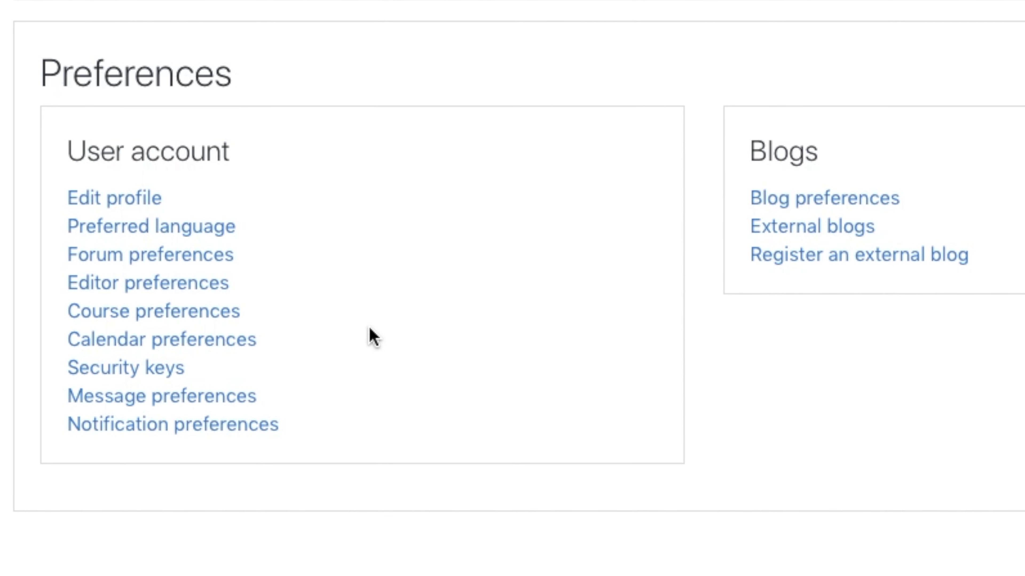
pyautogui.click(203, 401)
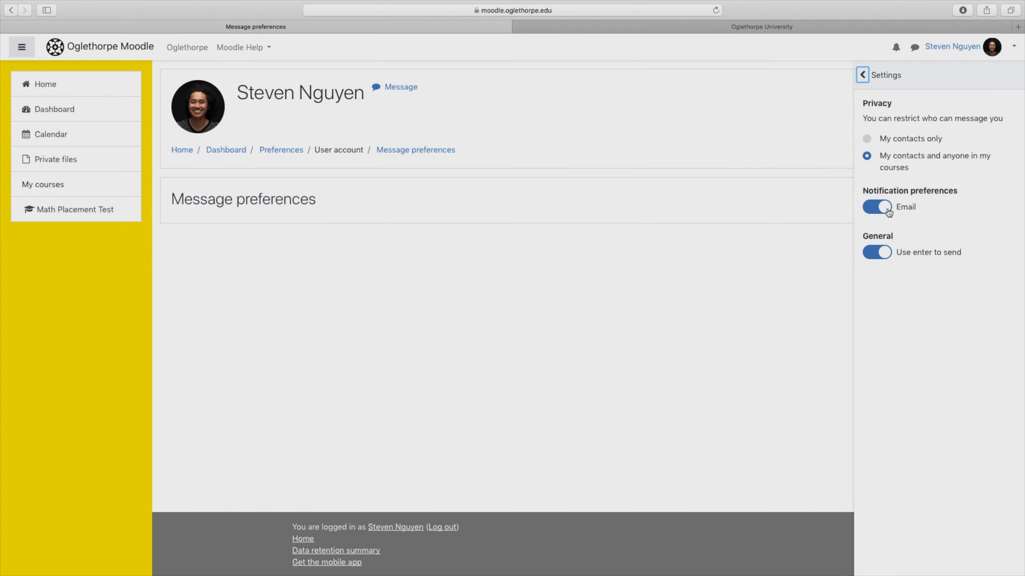
pyautogui.click(887, 210)
pyautogui.click(889, 213)
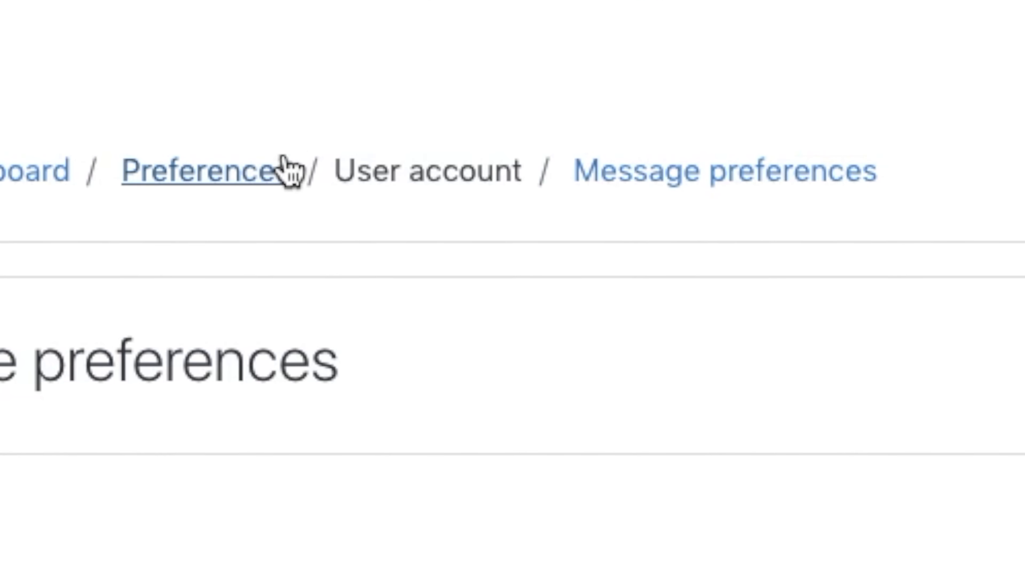
# Step: Return to the preferences overview, open the notification preferences and review the whole list of notification types
pyautogui.click(327, 207)
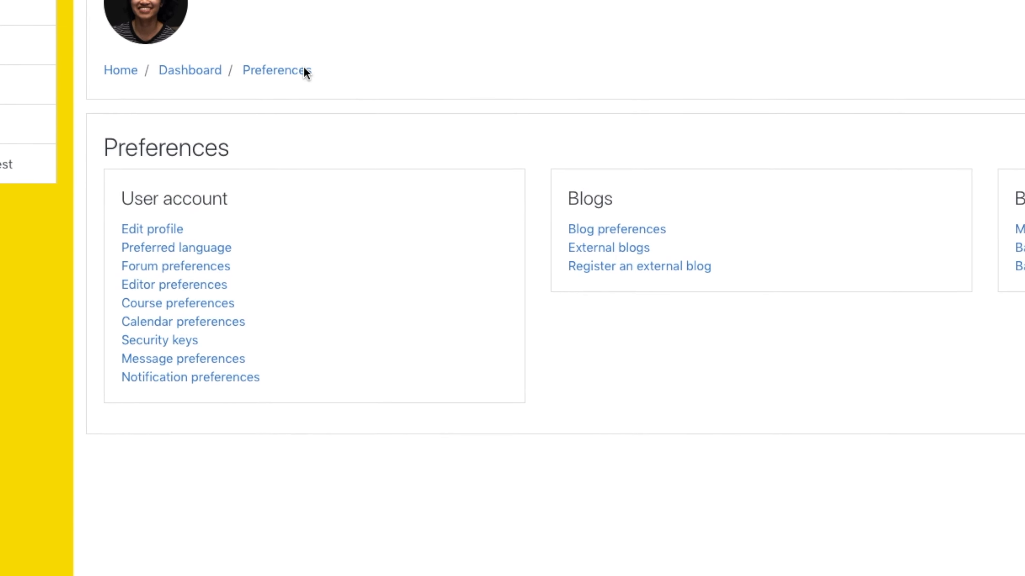
pyautogui.click(214, 429)
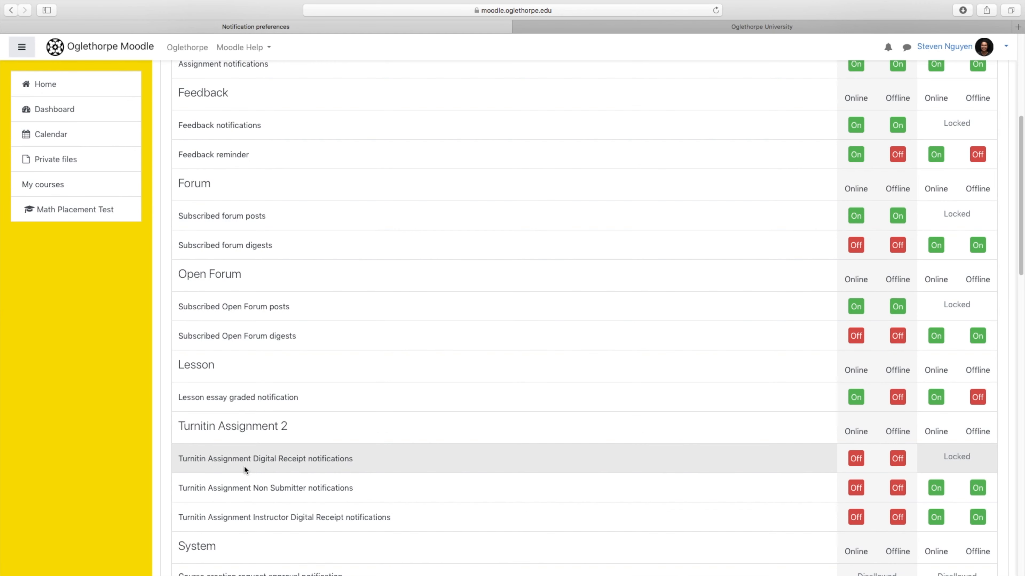
pyautogui.scroll(-10, 242, 468)
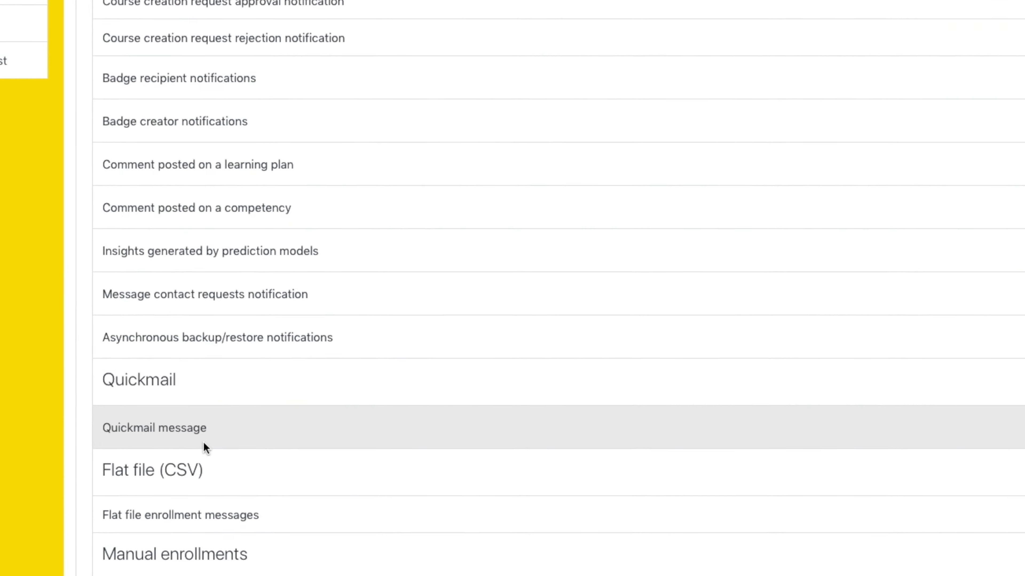
pyautogui.scroll(-15, 203, 442)
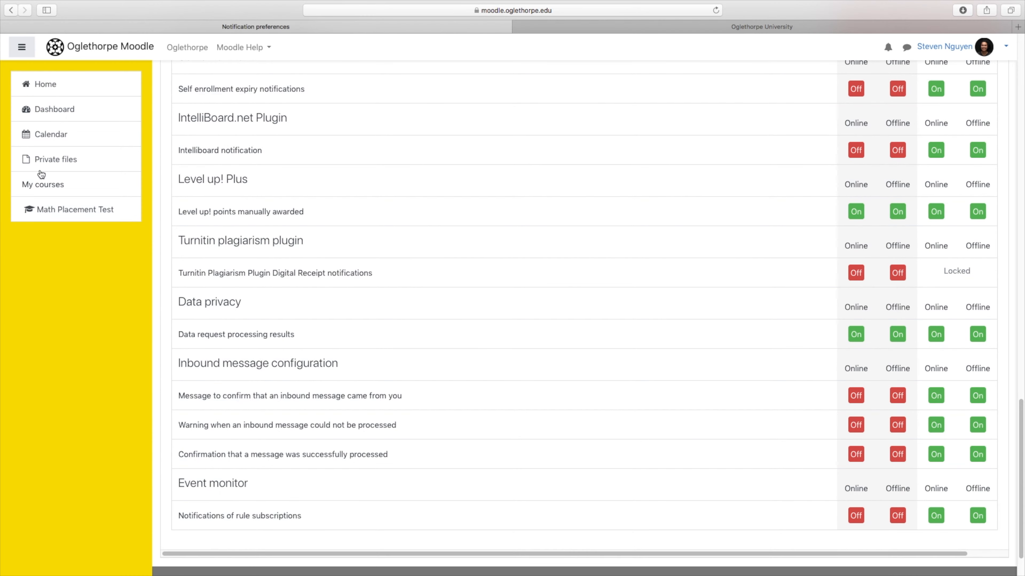
# Step: Go back to the Moodle home page and open the Question Forum of the COM 220 530 SU20R - Intercultural Communications course
pyautogui.click(41, 85)
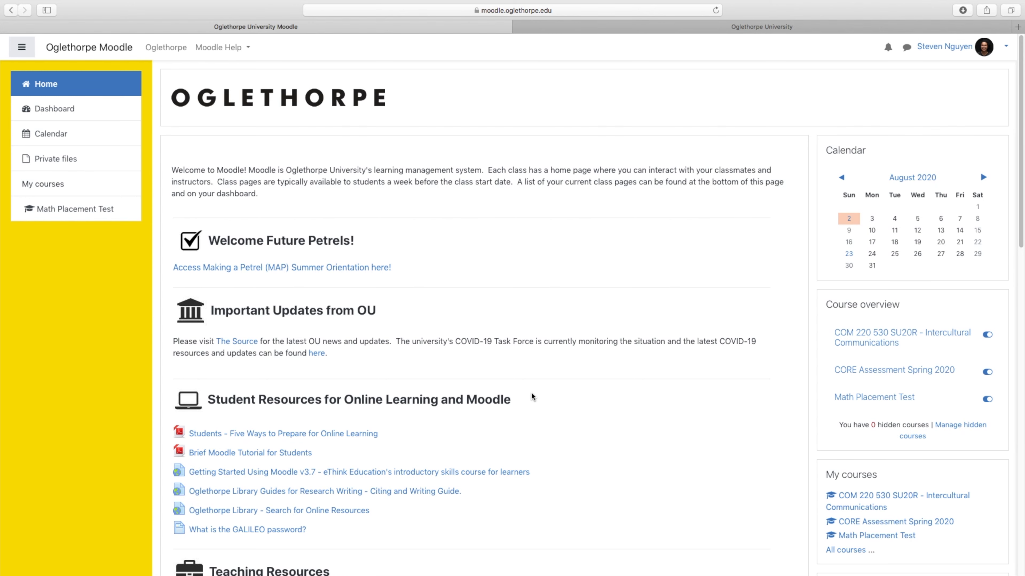
pyautogui.scroll(-15, 531, 397)
pyautogui.click(398, 308)
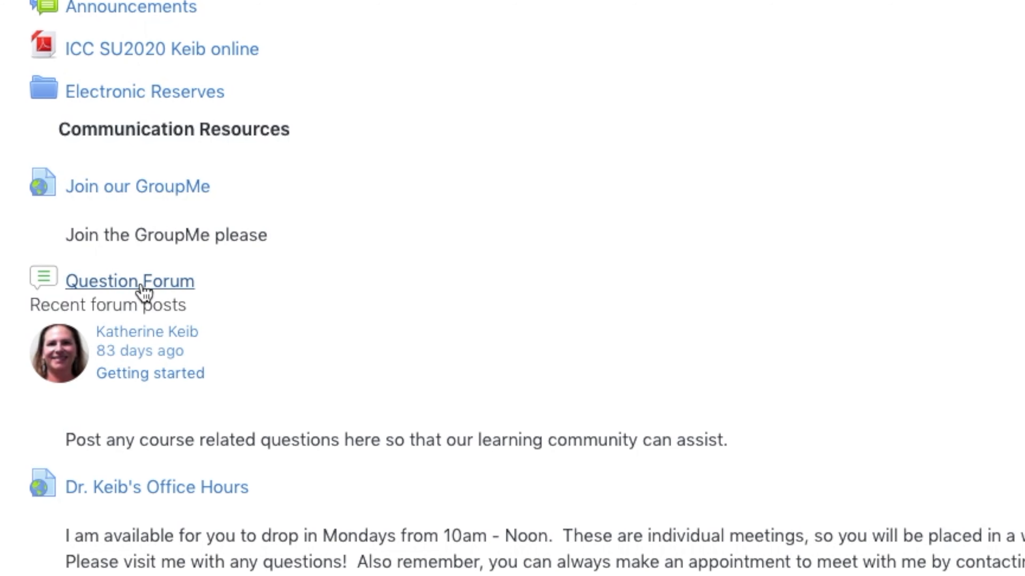
pyautogui.click(142, 289)
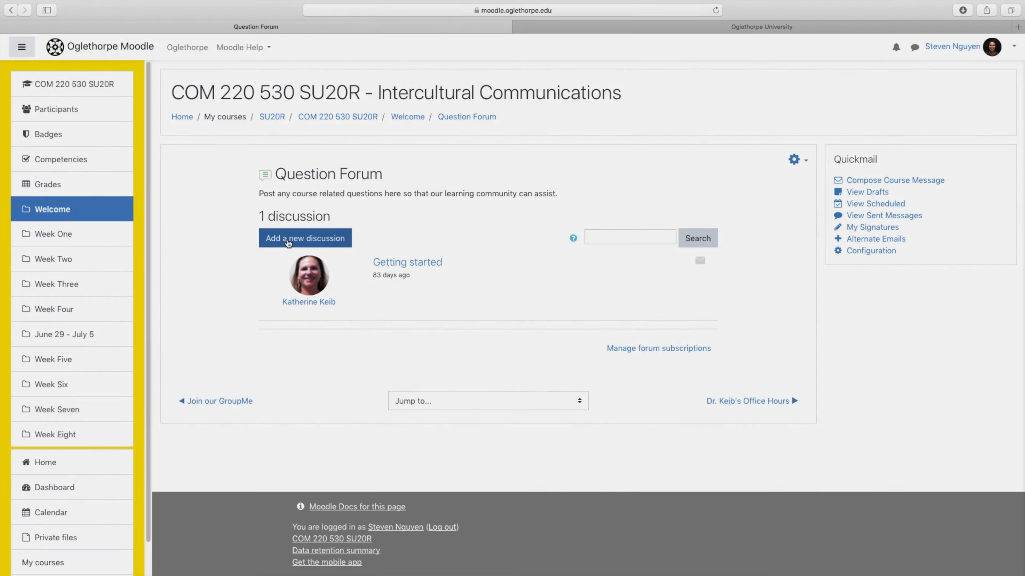
# Step: Post a new discussion with the subject "How great is Fall 2020 going to be?" and the message "GREAT."
pyautogui.click(288, 239)
pyautogui.write('How great is Fall 2020 going to be?')
pyautogui.press('Tab')
pyautogui.write('Gre')
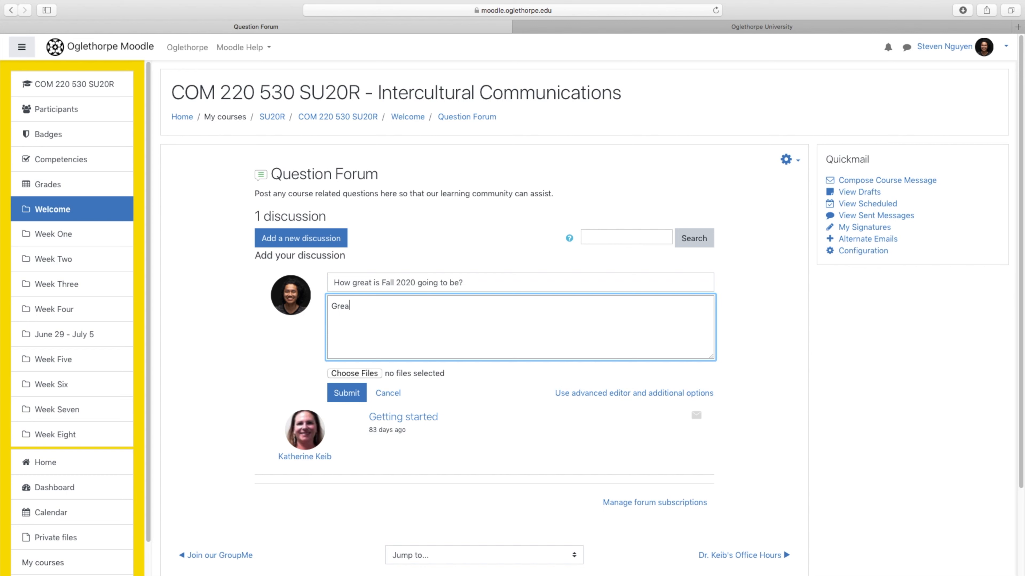
pyautogui.press('BackSpace')
pyautogui.press('BackSpace')
pyautogui.press('BackSpace')
pyautogui.write('GREAT.')
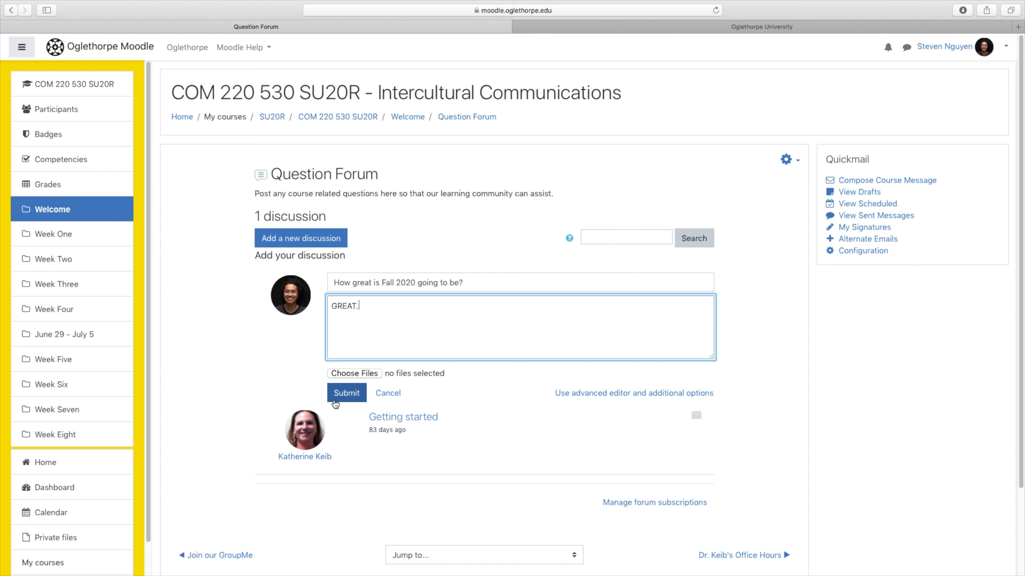
pyautogui.click(335, 401)
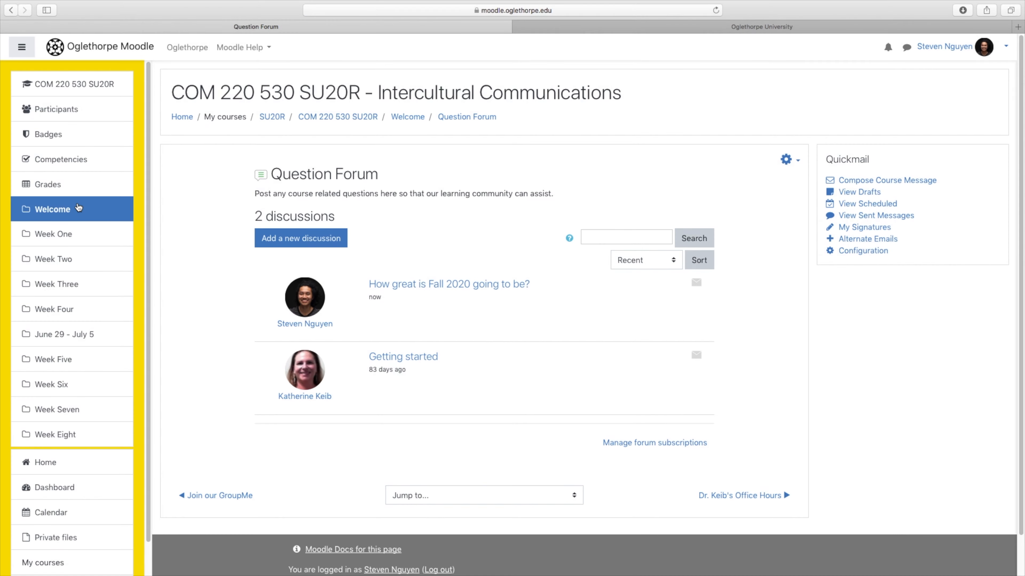
# Step: Return to the course's Welcome section, open the Q&A Forum and open its Motivation discussion
pyautogui.click(78, 208)
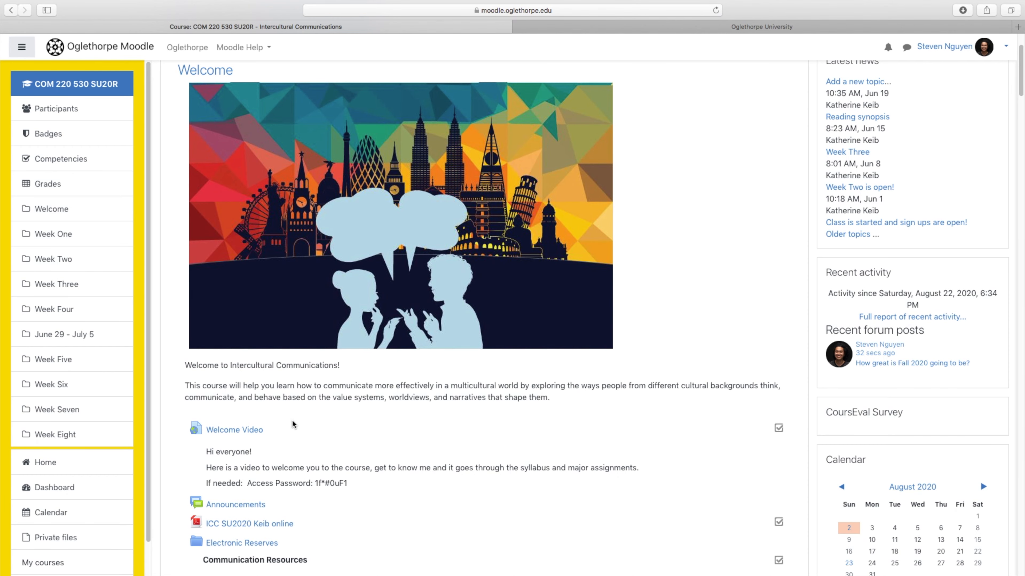
pyautogui.scroll(-10, 293, 423)
pyautogui.scroll(-8, 292, 424)
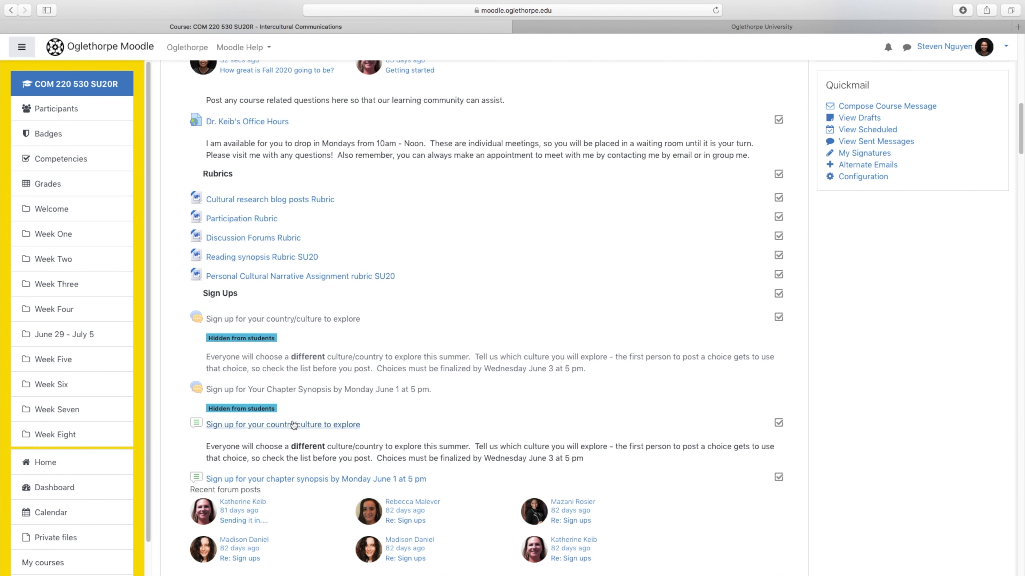
pyautogui.scroll(-5, 293, 425)
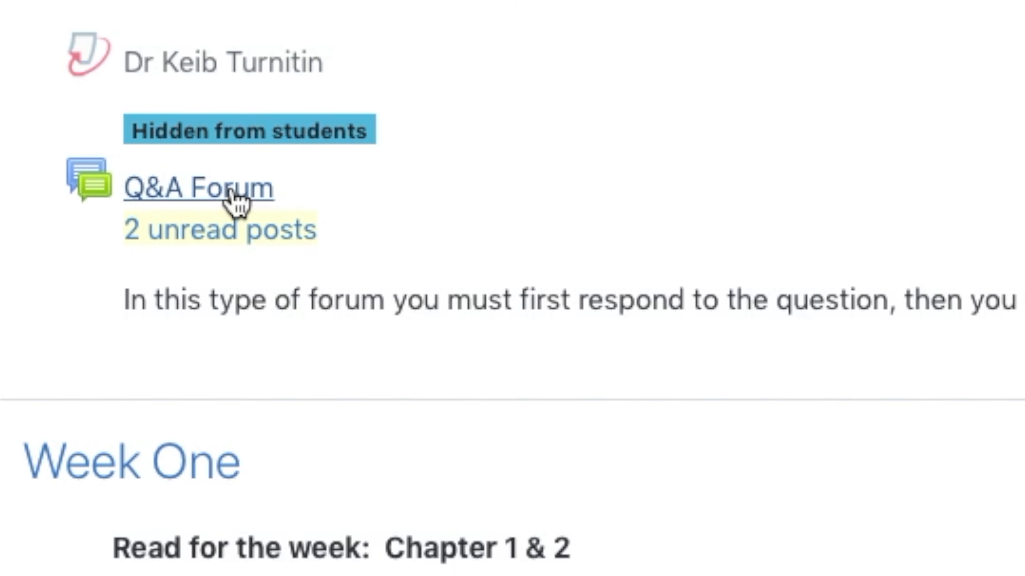
pyautogui.click(233, 196)
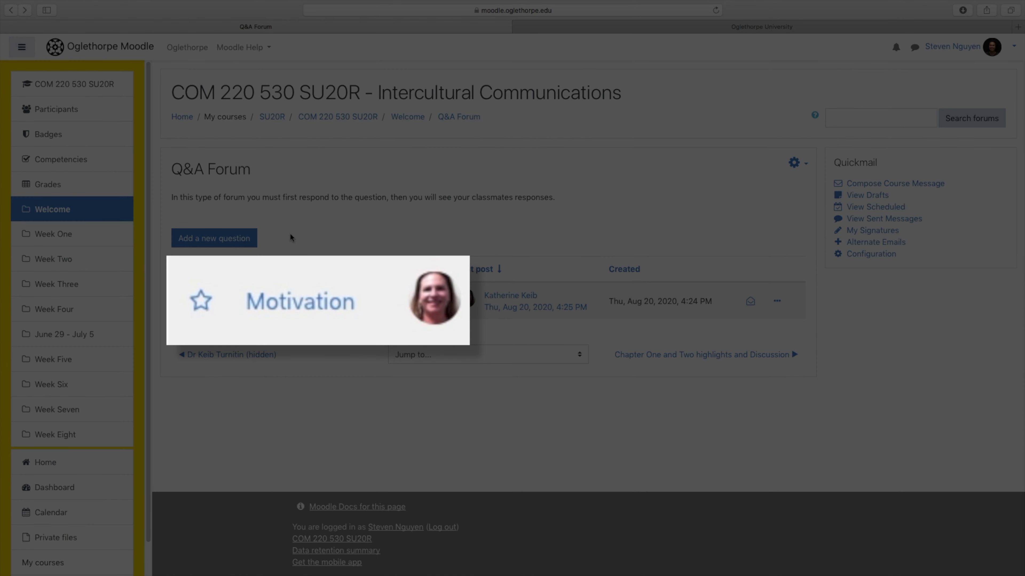
pyautogui.click(230, 303)
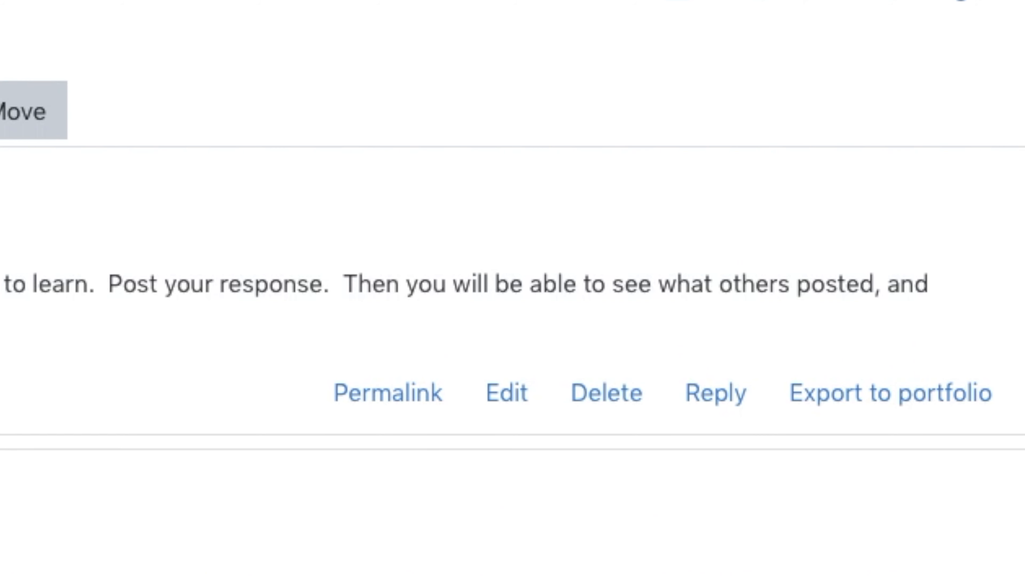
# Step: Submit the reply "I want to challenge myself with new ideas!" to the opening Motivation post
pyautogui.click(691, 398)
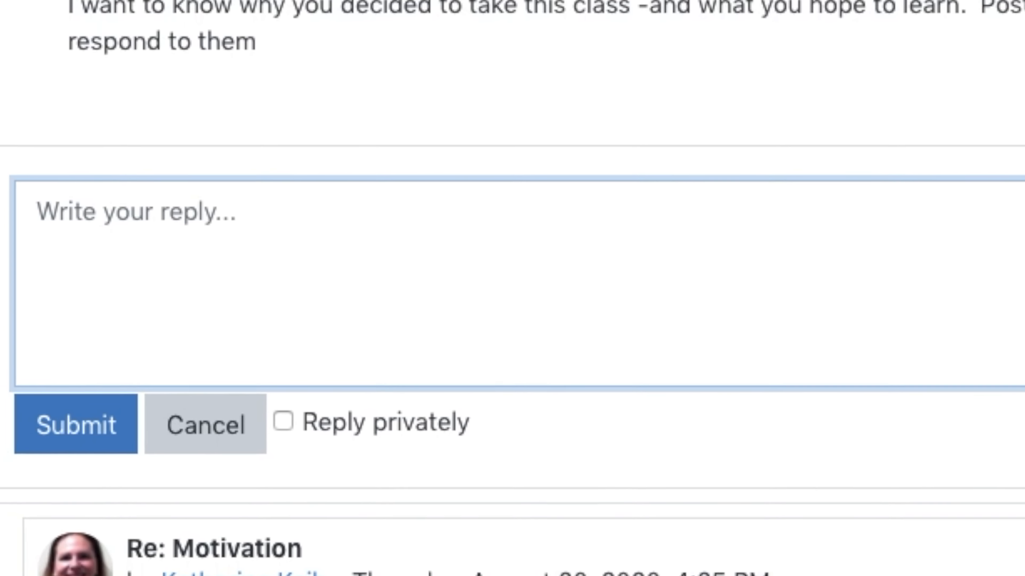
pyautogui.write('I want to challenge myself with ')
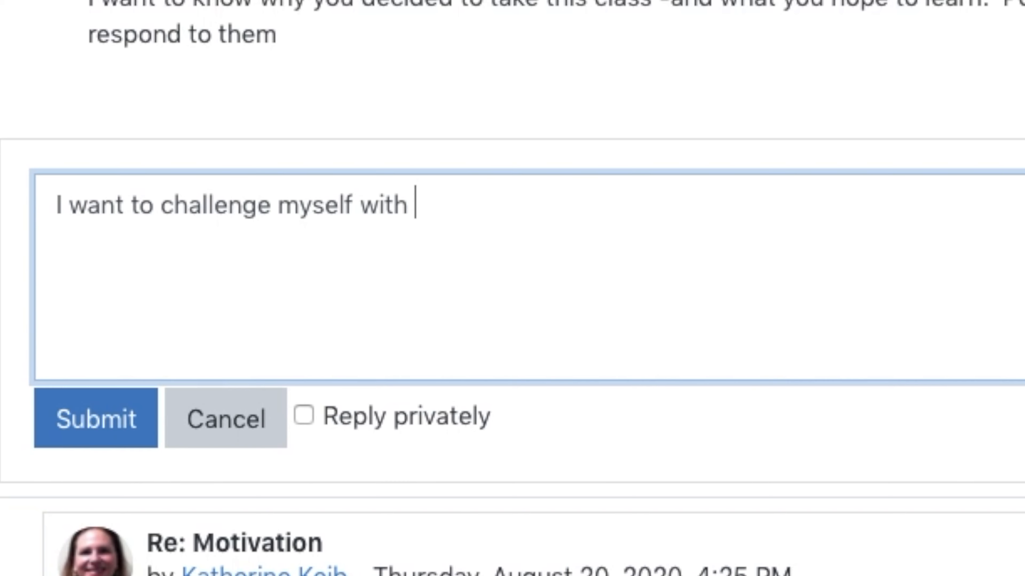
pyautogui.write('new ideas!')
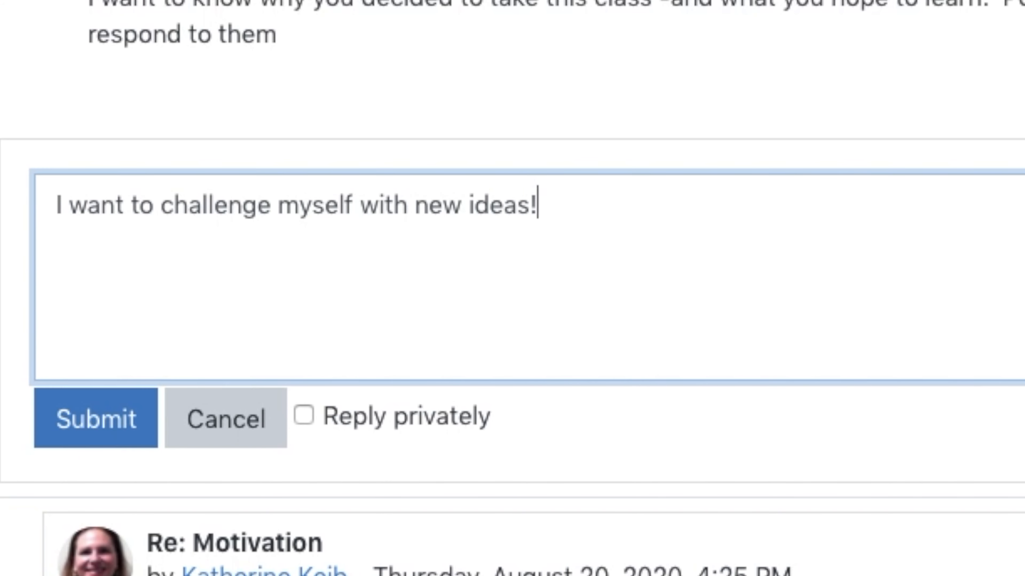
pyautogui.click(85, 422)
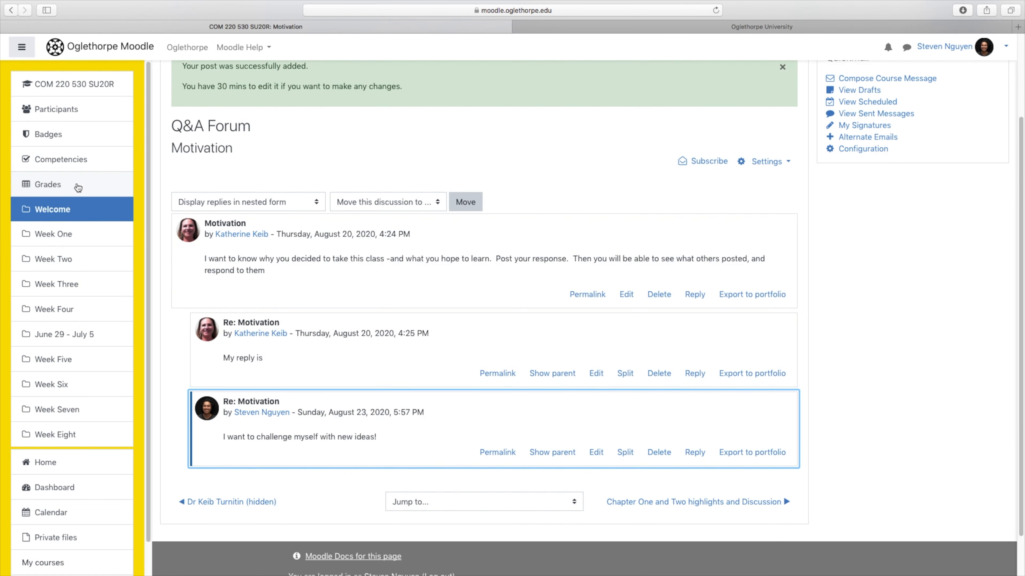
# Step: Open the Grades page of the Intercultural Communications course
pyautogui.click(77, 184)
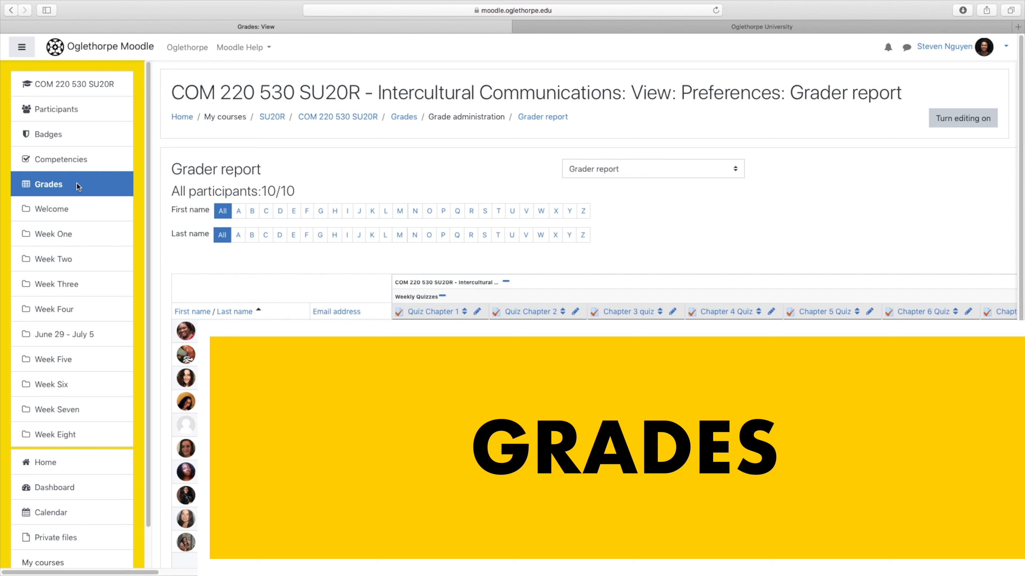